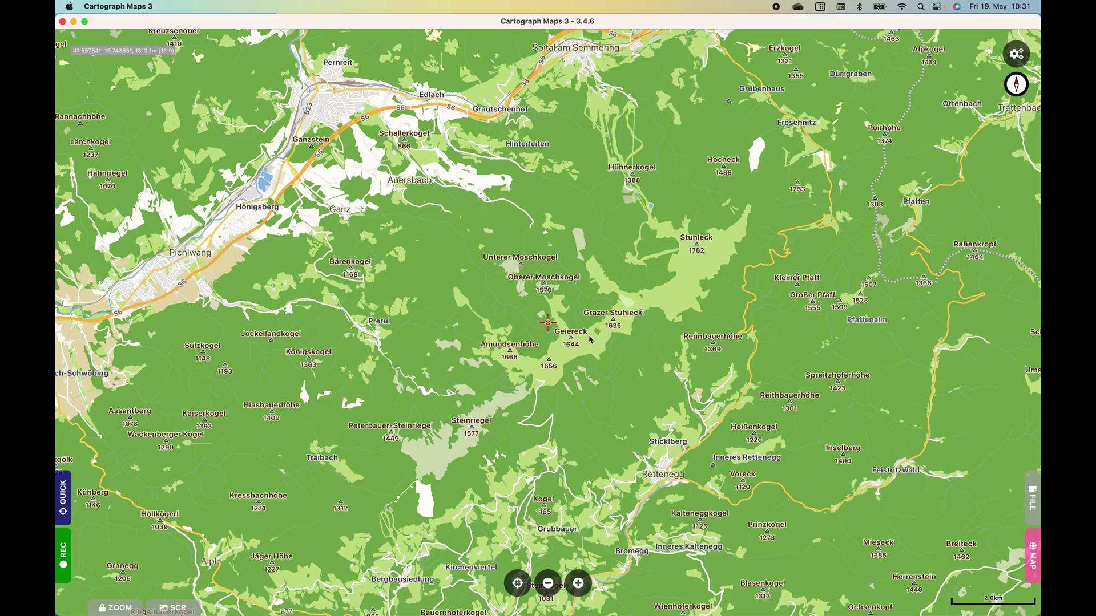
# Download the OpenAndroMaps.org styles (Elements.xml, Elevate.xml) into the Styles list
pyautogui.click(1018, 54)
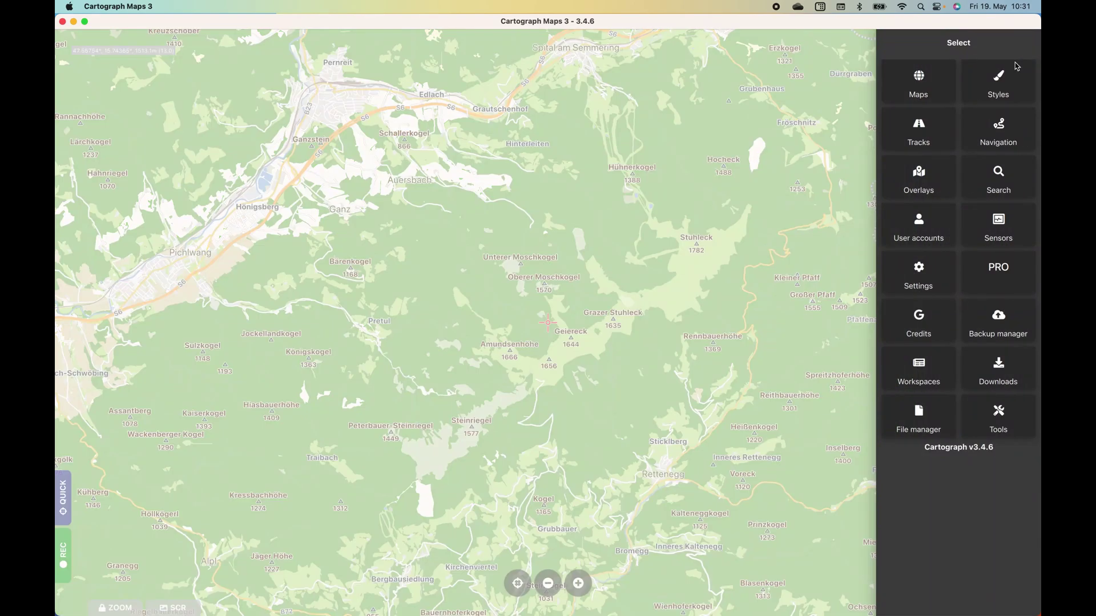
pyautogui.click(996, 88)
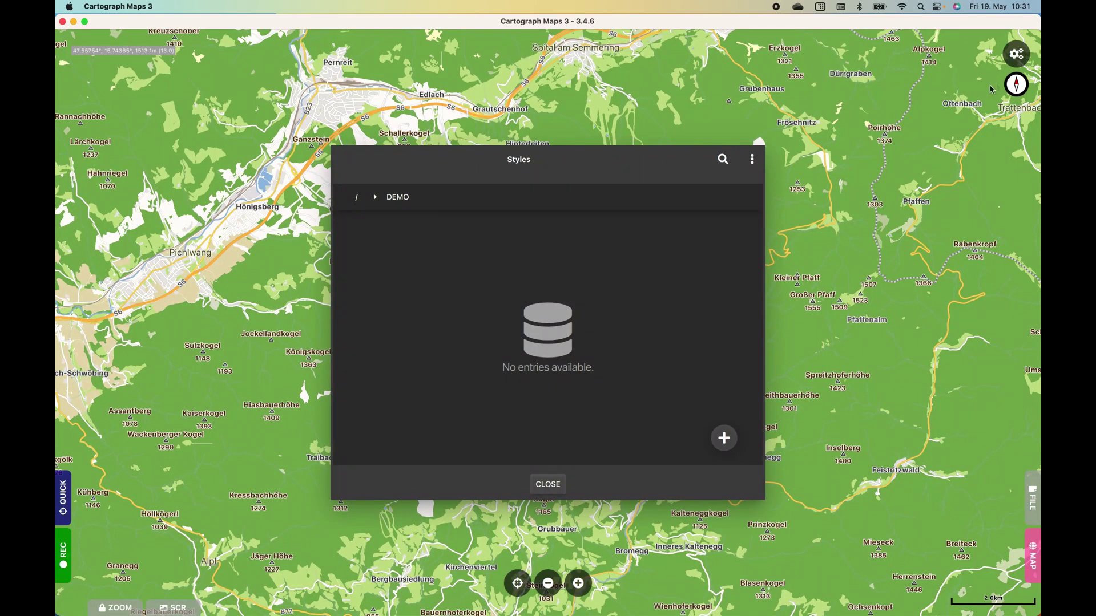
pyautogui.click(724, 438)
pyautogui.click(751, 525)
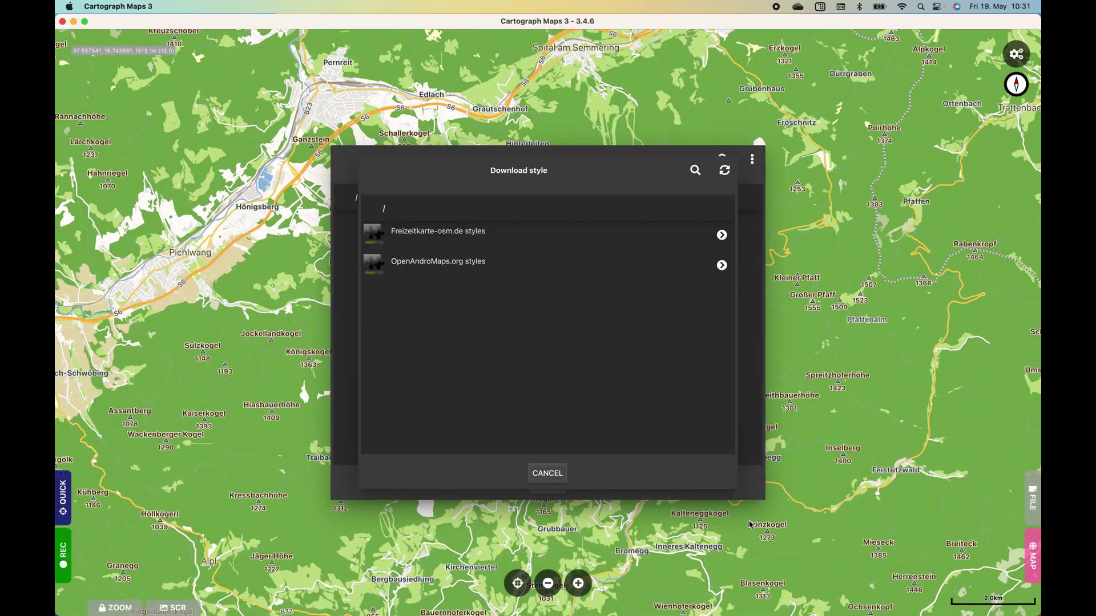
pyautogui.click(439, 271)
pyautogui.click(426, 242)
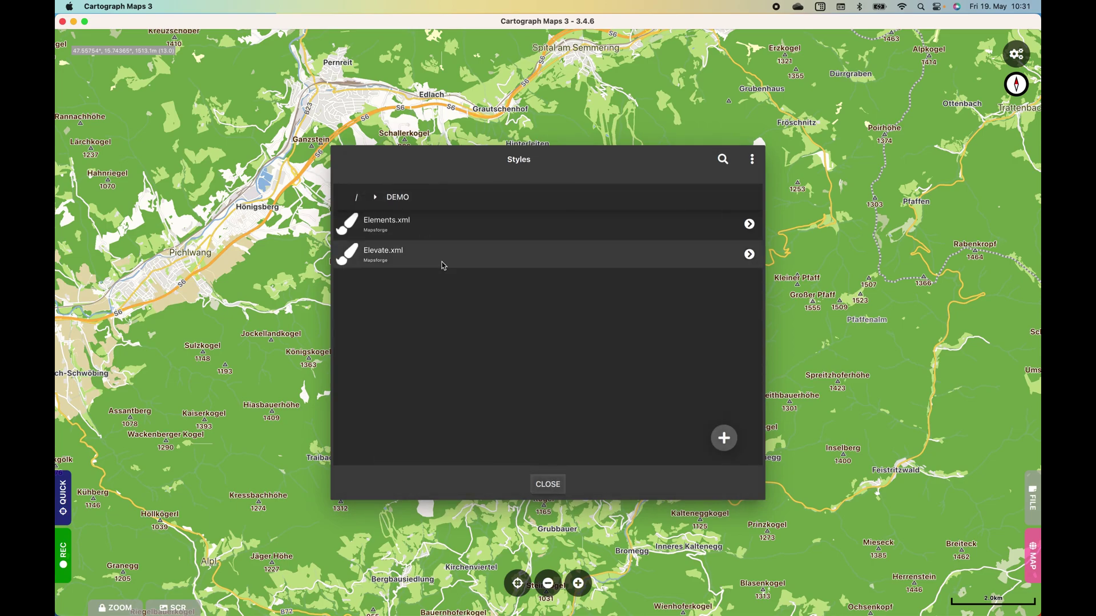
# Make Elements.xml the default Mapsforge style, then switch to Firefox
pyautogui.rightClick(418, 234)
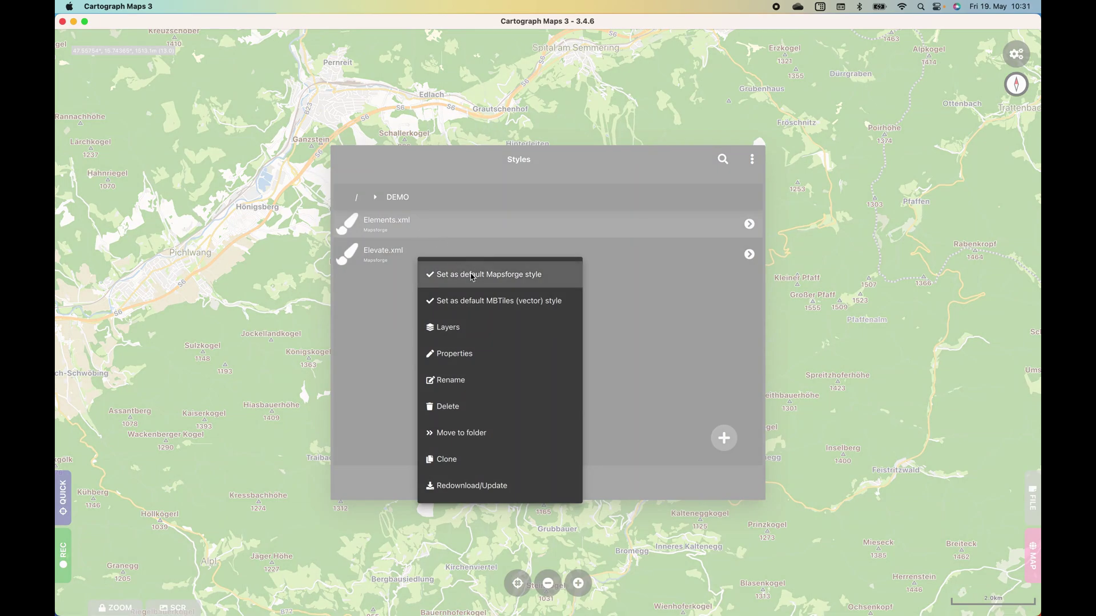
pyautogui.click(471, 275)
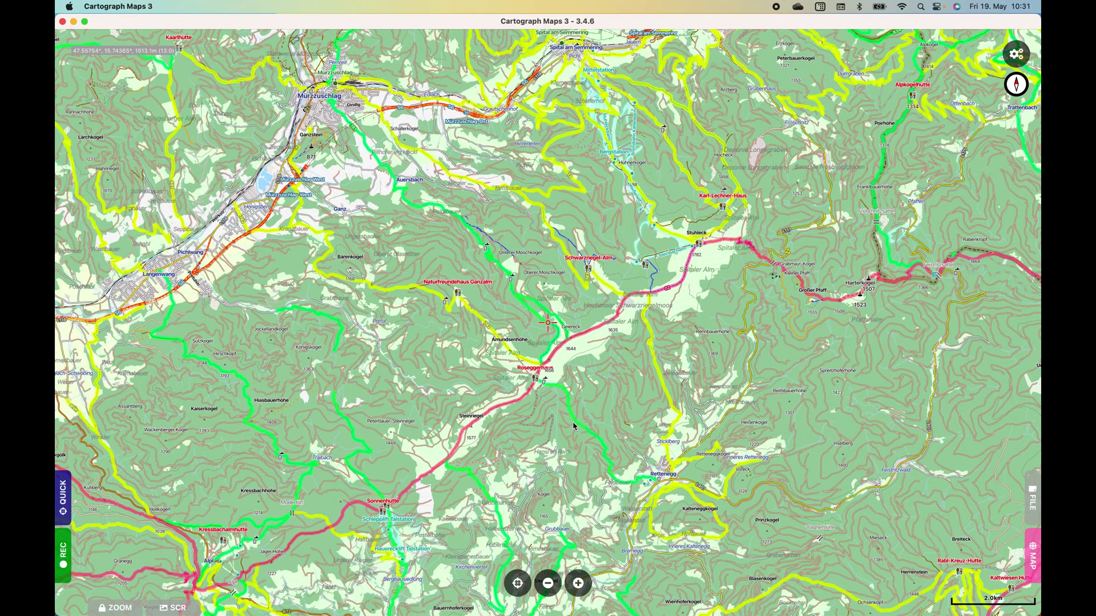
pyautogui.press('super+Tab')
pyautogui.press('super+Tab')
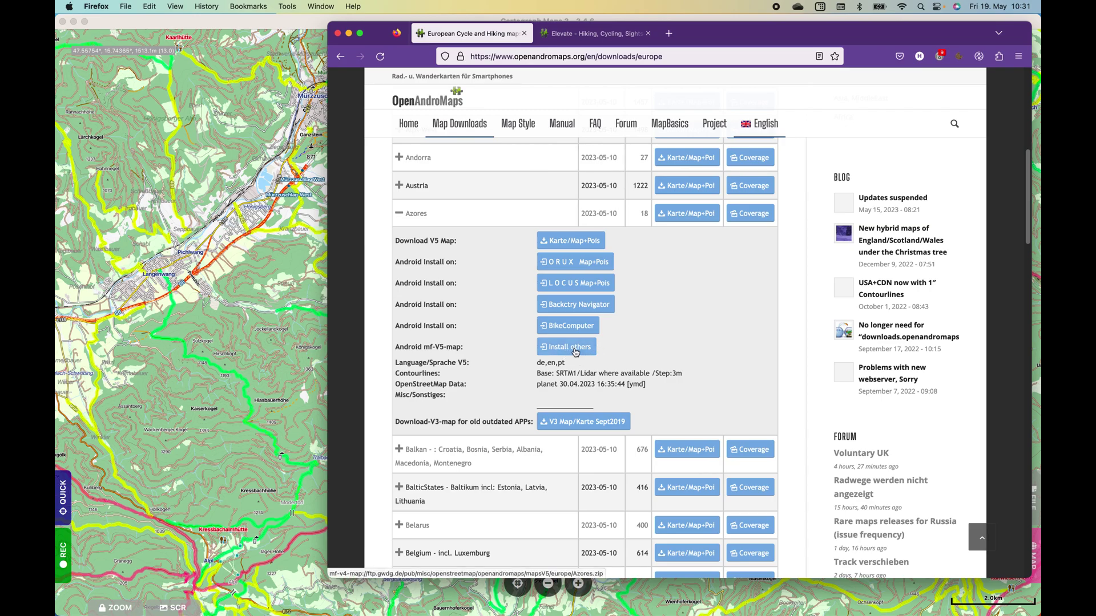
# Send the Azores map from openandromaps.org to Cartograph and let Azores.zip finish downloading
pyautogui.click(575, 353)
pyautogui.click(744, 152)
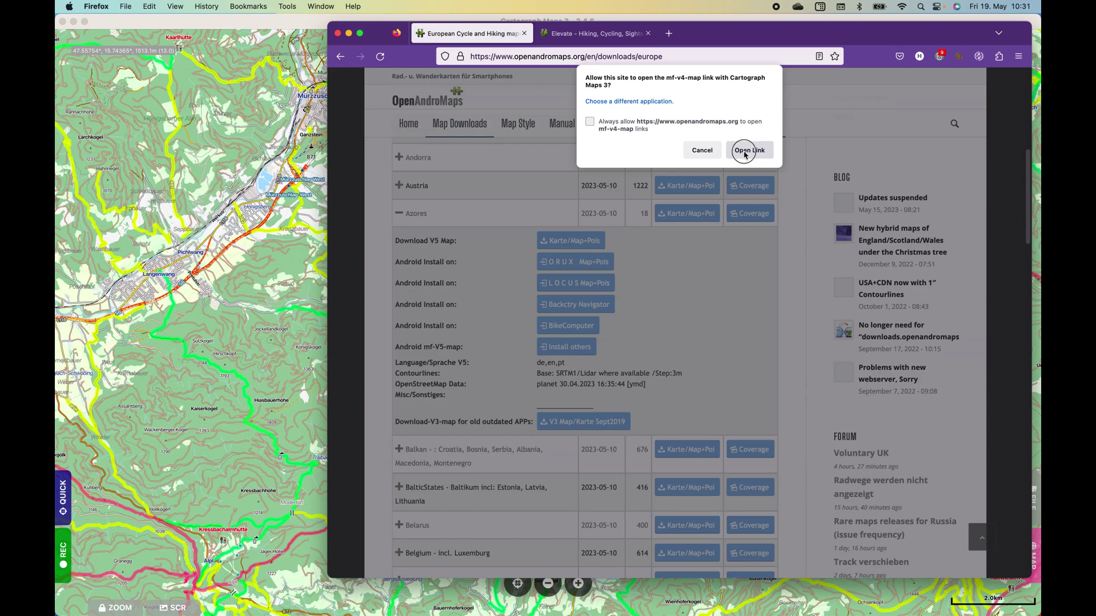
pyautogui.click(567, 357)
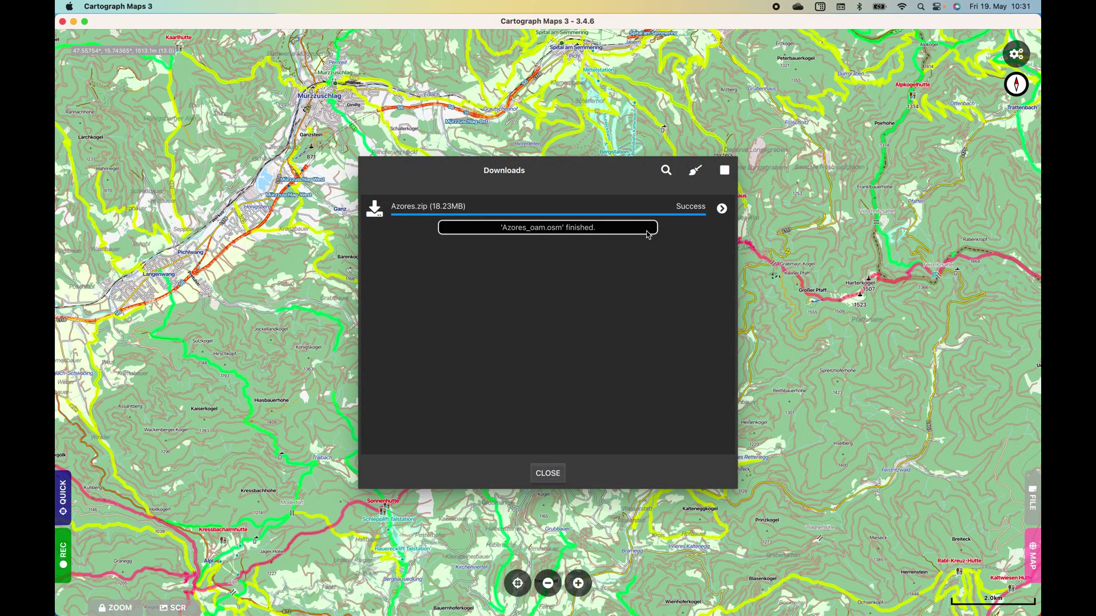
pyautogui.click(557, 477)
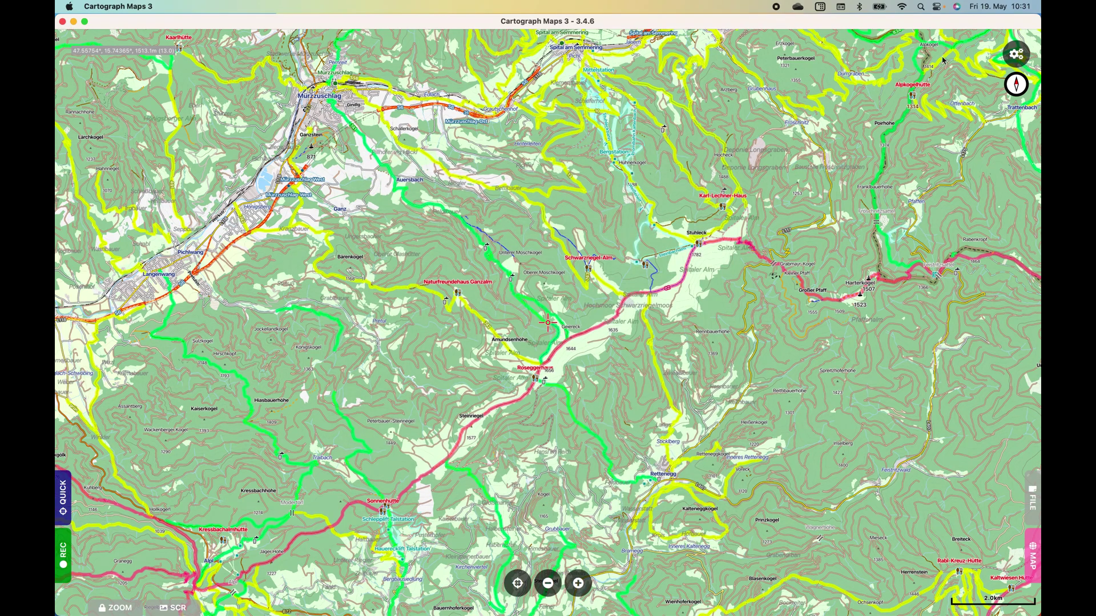
pyautogui.click(1016, 54)
# Load Azores_oam.osm from the offline maps root at the current position, replacing the Austria map
pyautogui.click(919, 81)
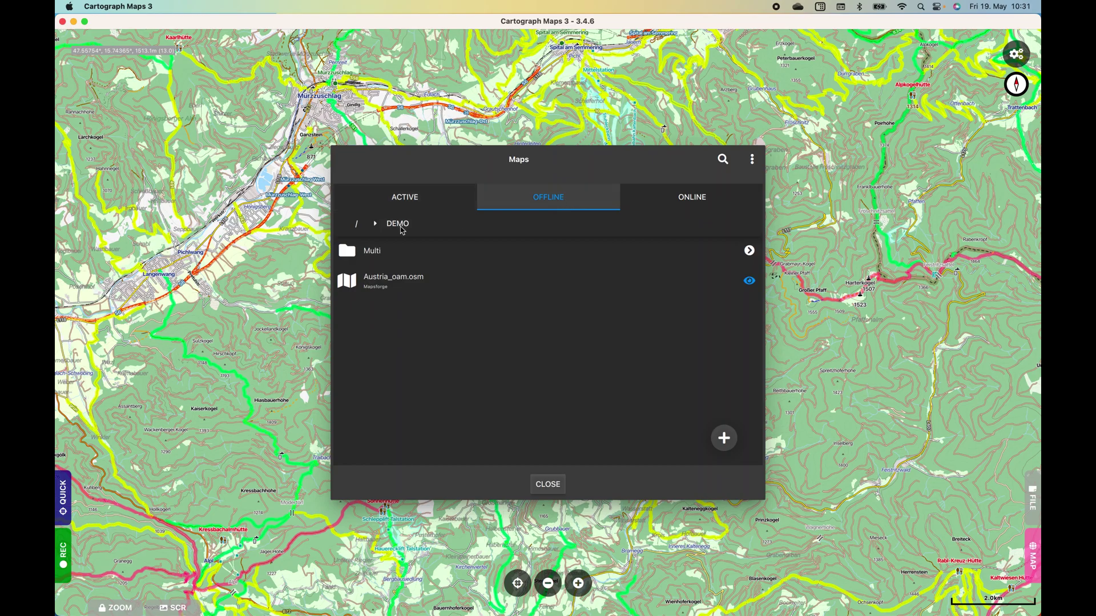
pyautogui.click(357, 224)
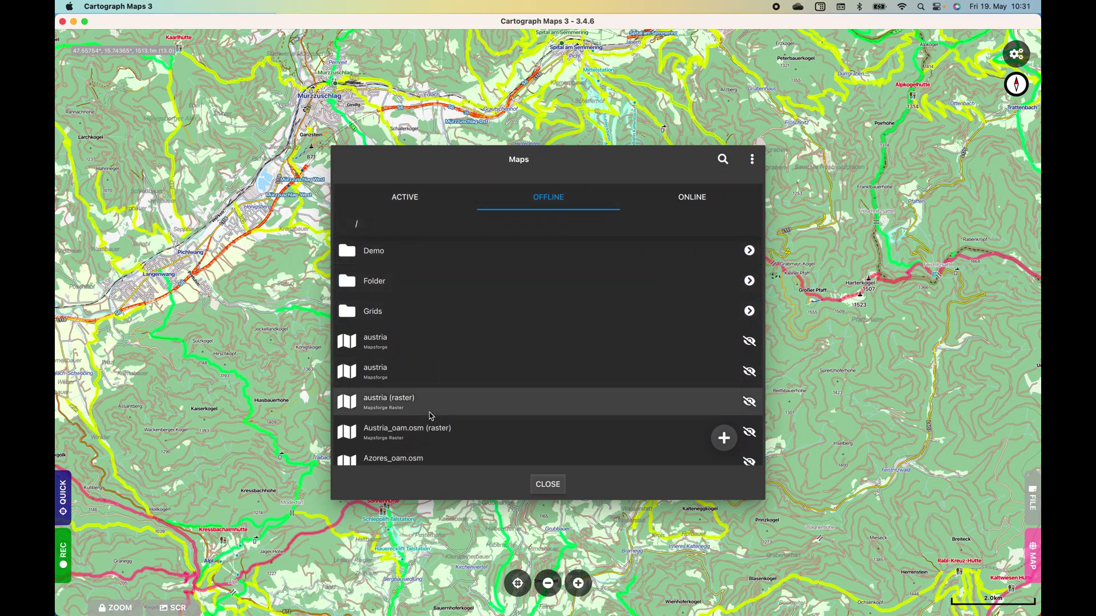
pyautogui.click(399, 460)
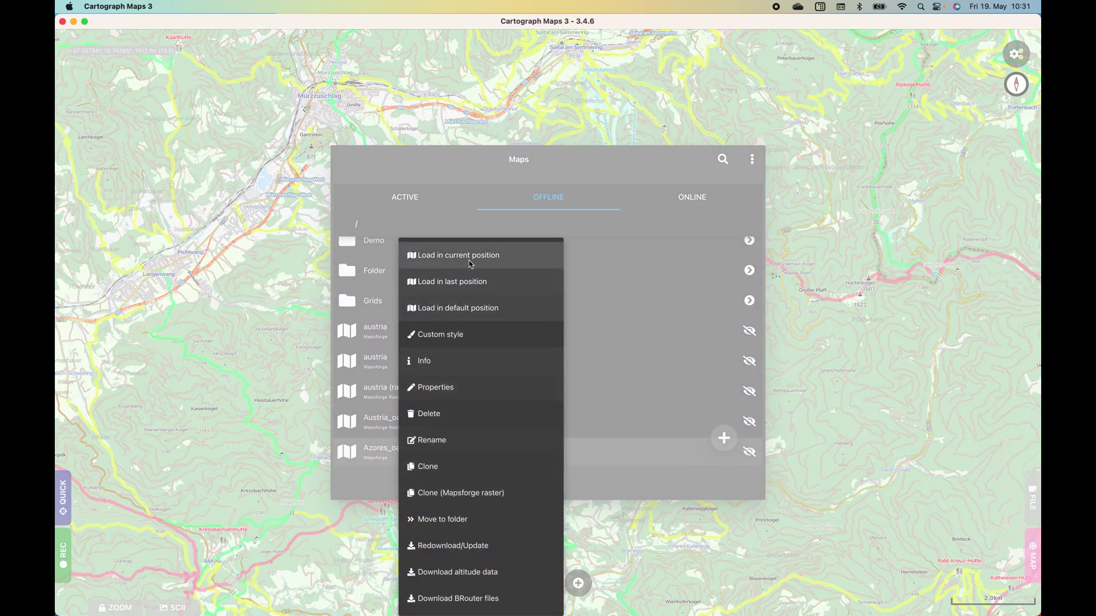
pyautogui.click(468, 309)
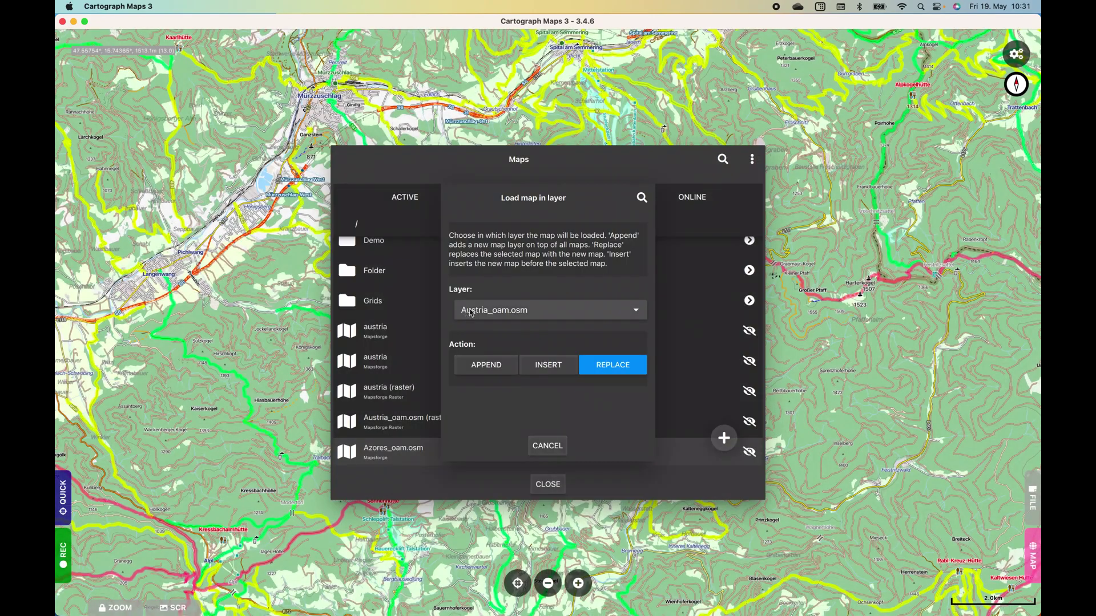
pyautogui.click(610, 367)
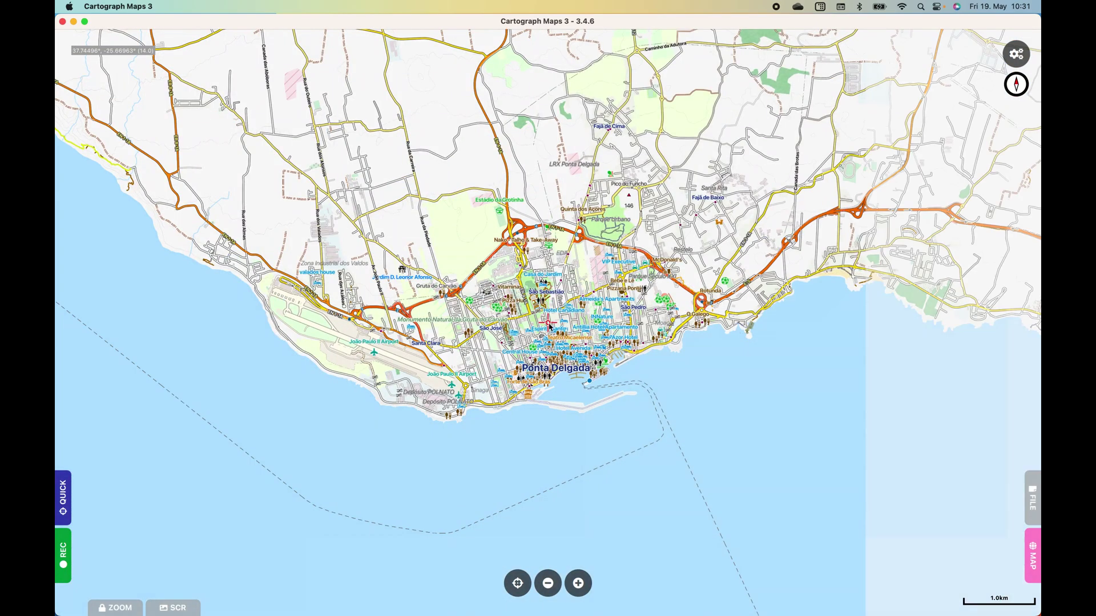
# Pan the Azores map northwest to the Sete Cidades crater lakes
pyautogui.moveTo(481, 149); pyautogui.dragTo(641, 391)
pyautogui.moveTo(417, 162); pyautogui.dragTo(615, 412)
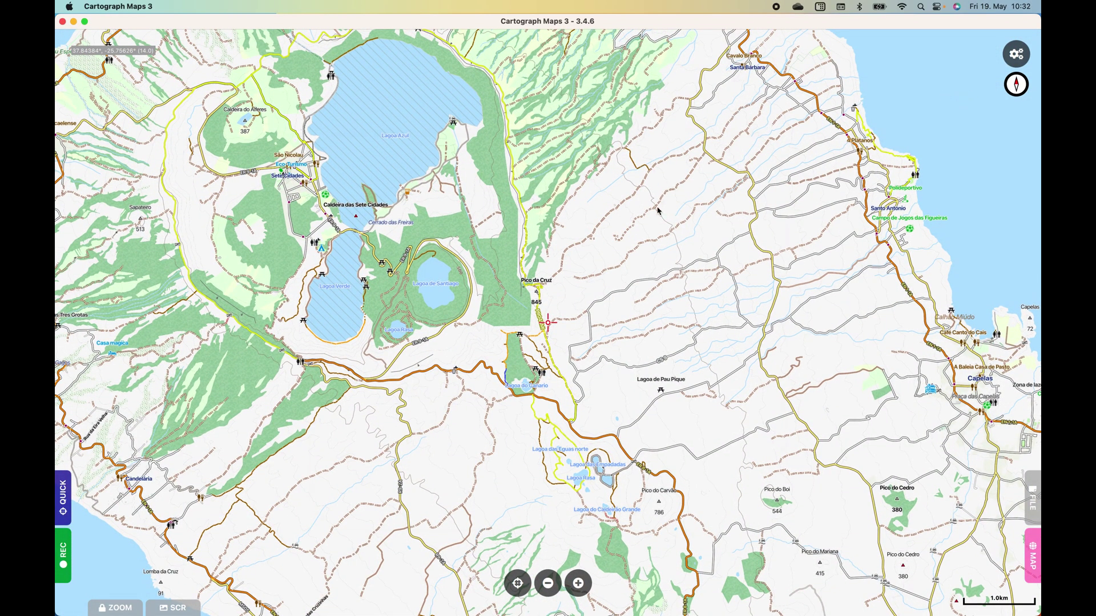
# Make Elevate.xml the default Mapsforge style to try it on the Azores map
pyautogui.rightClick(470, 267)
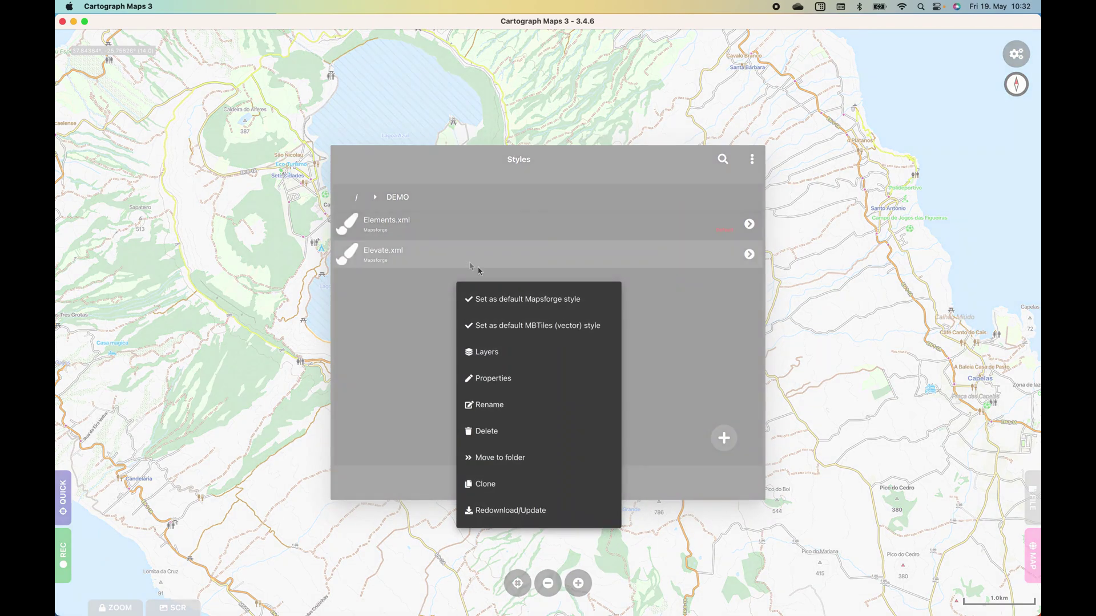
pyautogui.click(514, 299)
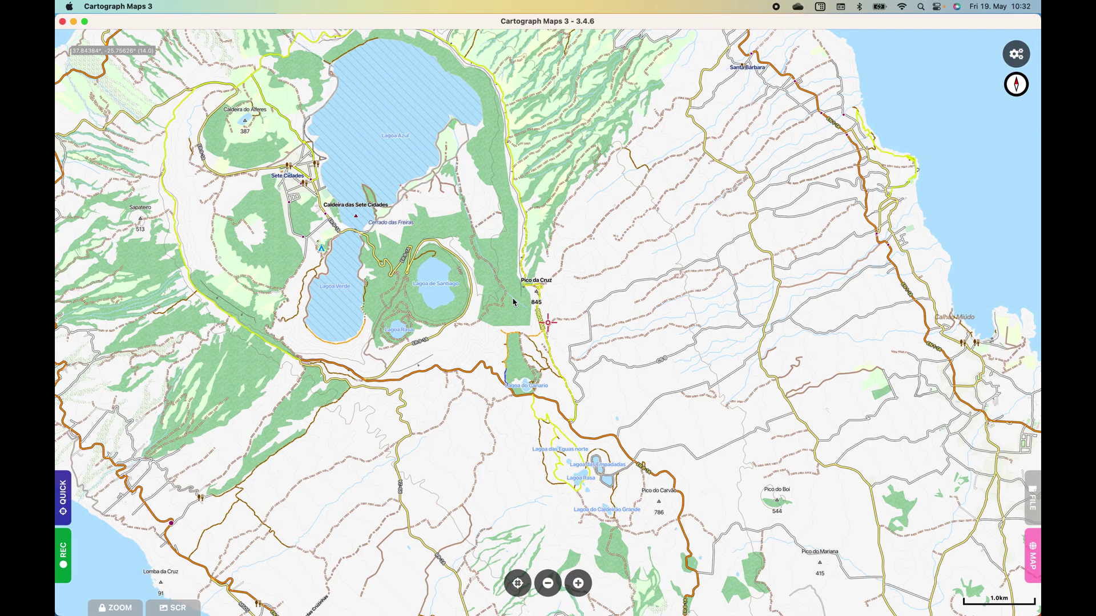
pyautogui.press('super+s')
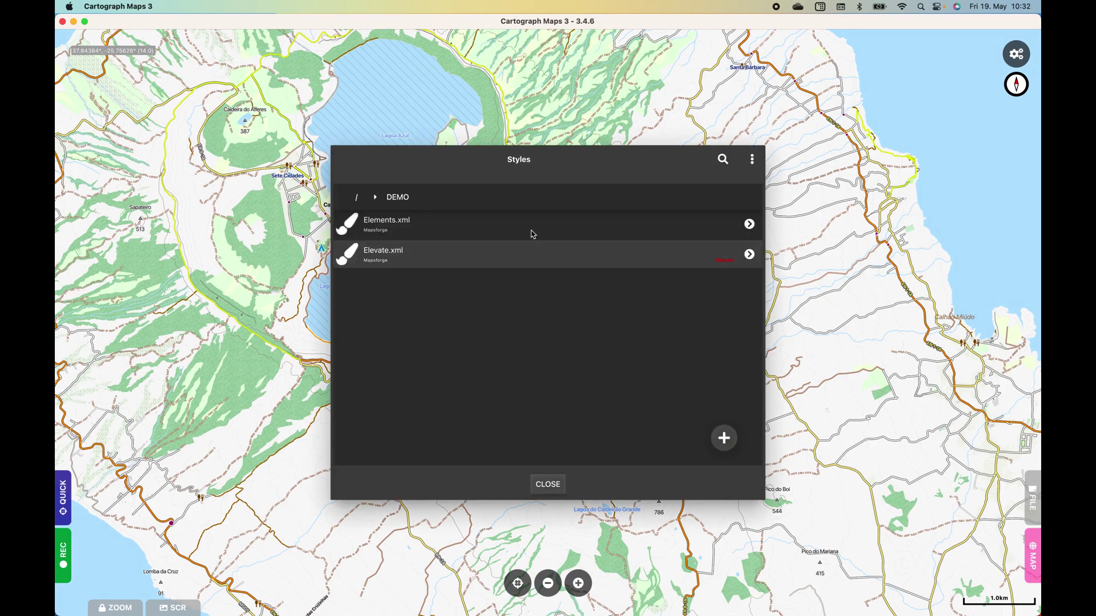
# Switch the default style back to Elements.xml
pyautogui.rightClick(524, 224)
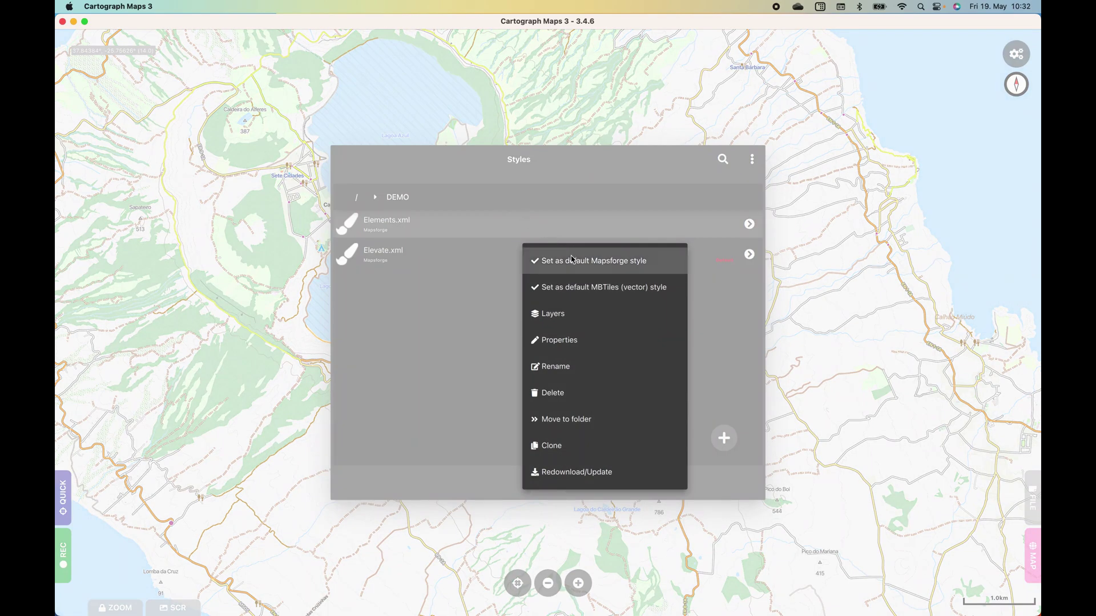
pyautogui.click(573, 260)
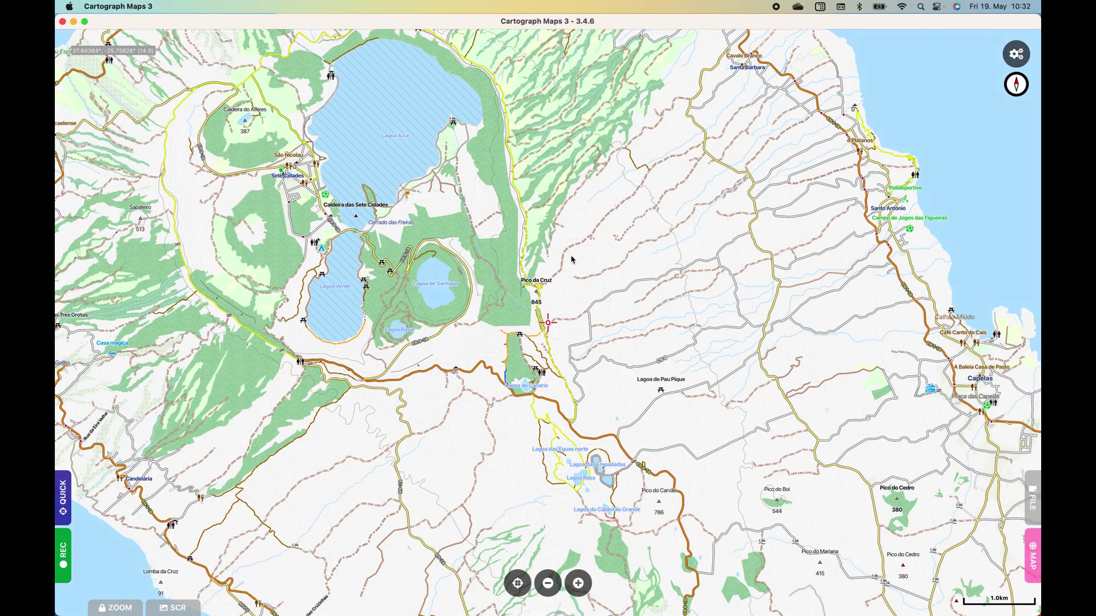
pyautogui.press('super+s')
pyautogui.rightClick(520, 232)
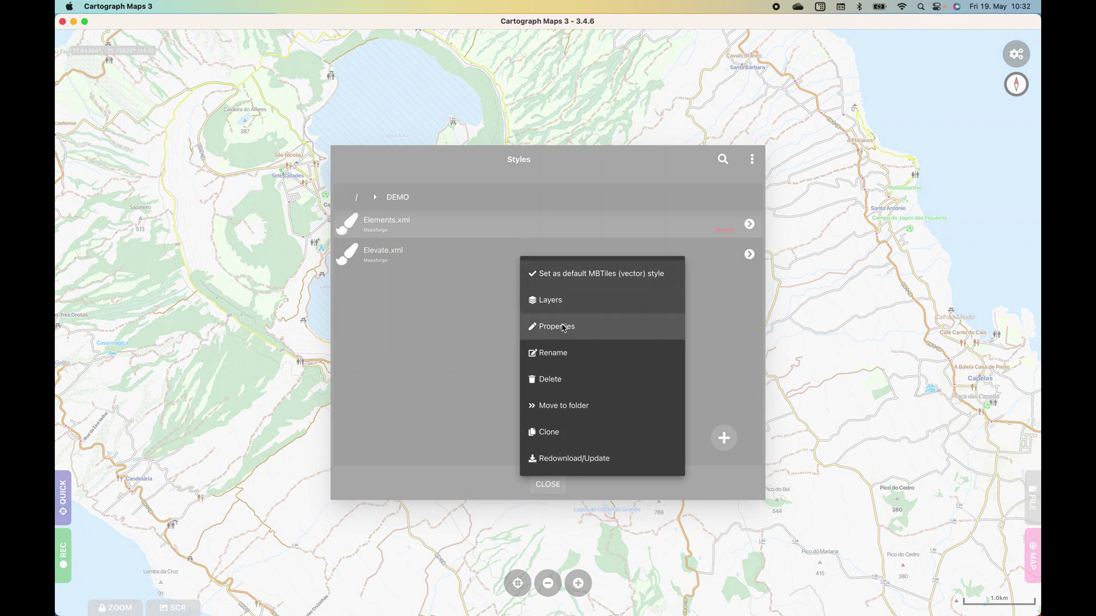
# Apply the Hiking layer options in Elements.xml's properties and close the Styles list
pyautogui.click(552, 301)
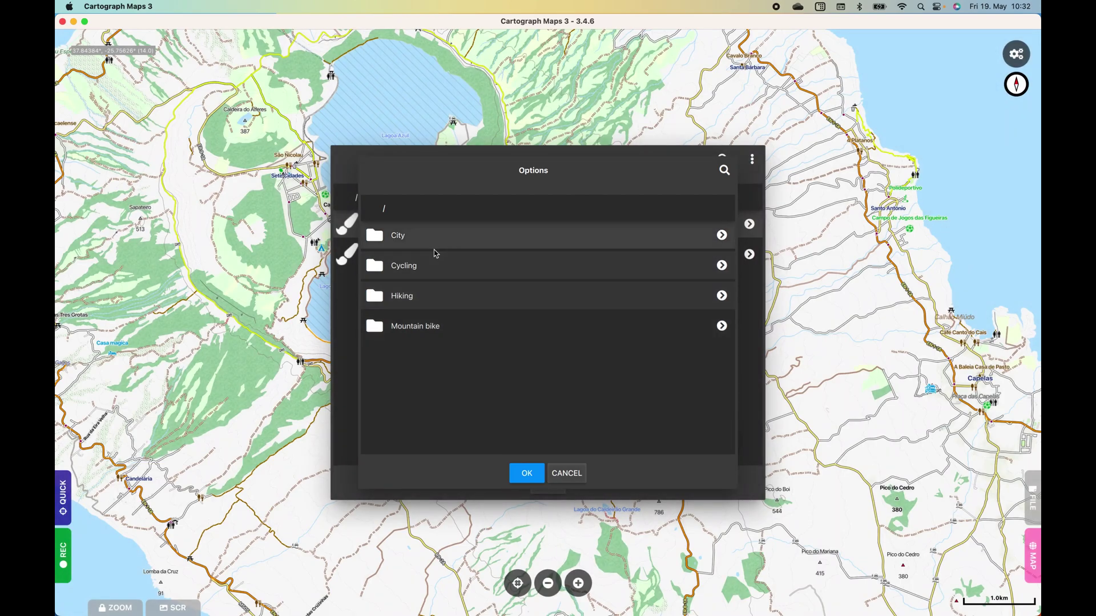
pyautogui.click(424, 297)
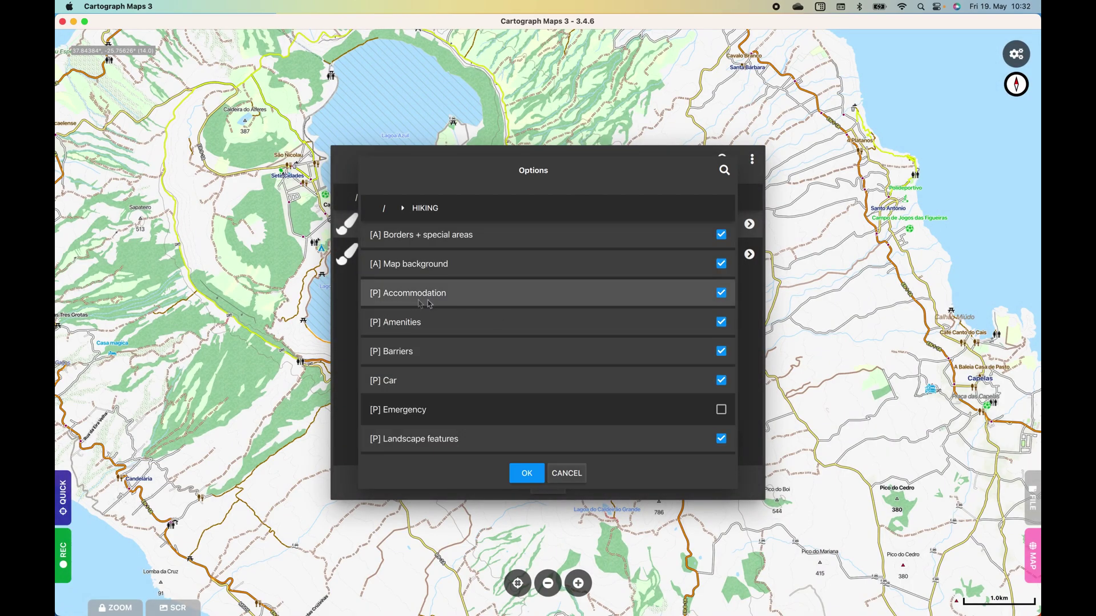
pyautogui.click(527, 474)
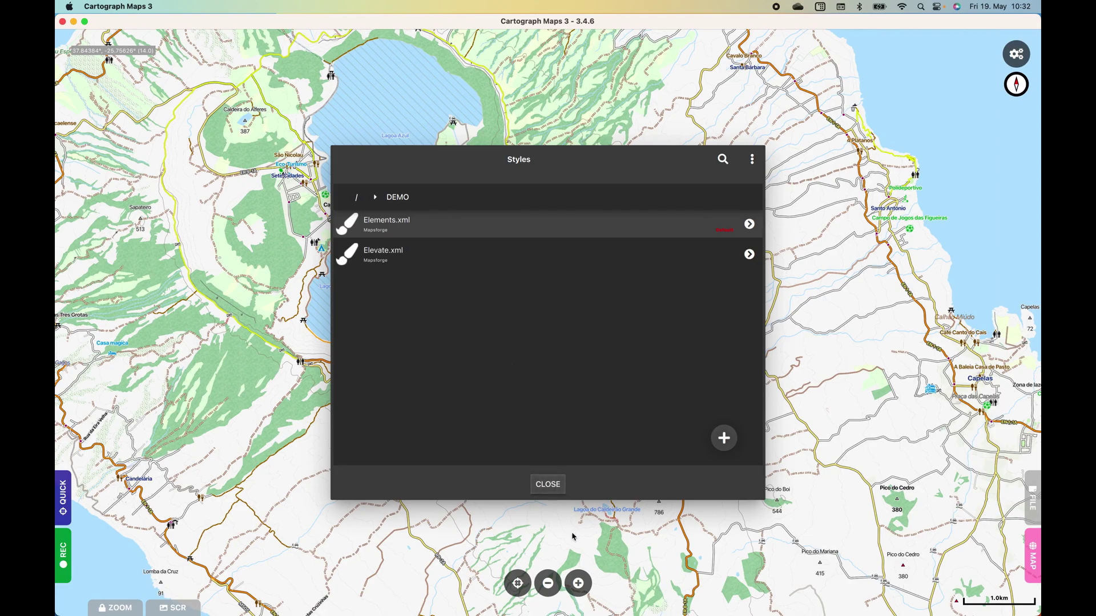
pyautogui.click(548, 485)
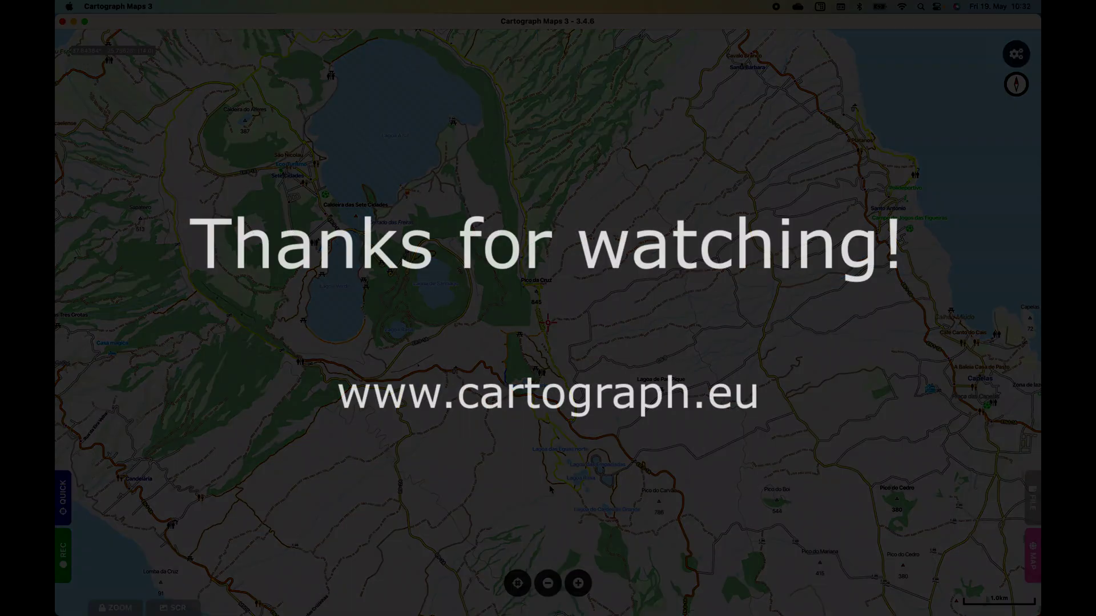